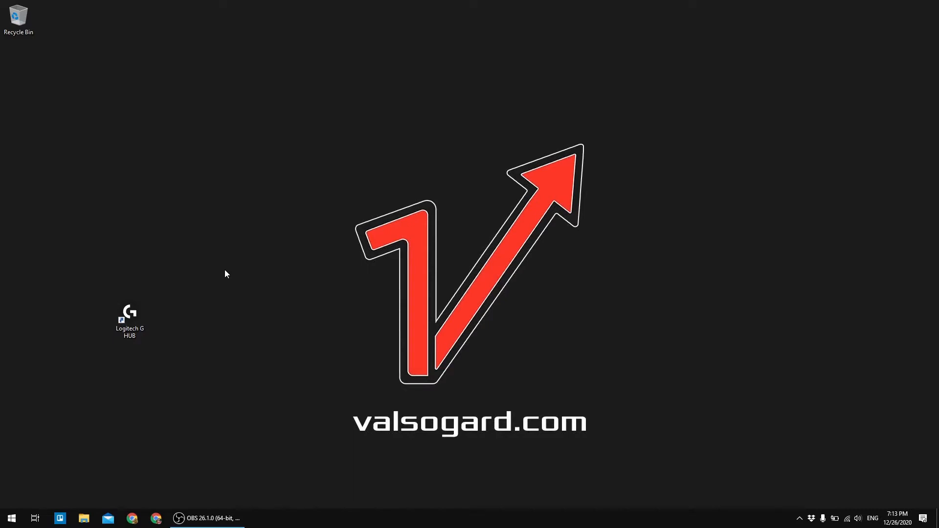
# - Launch G HUB and view the G502 Lightspeed's battery details, about 50 hours max charge
pyautogui.doubleClick(136, 321)
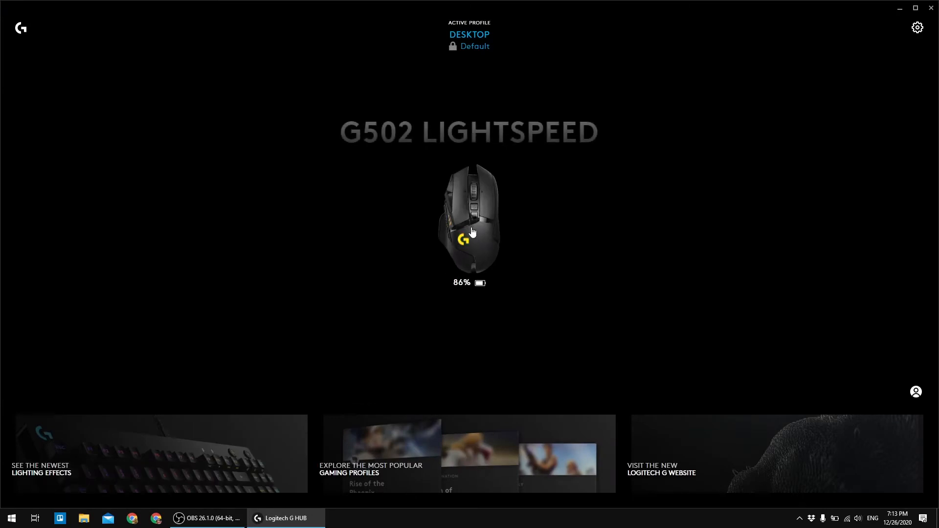
pyautogui.click(475, 230)
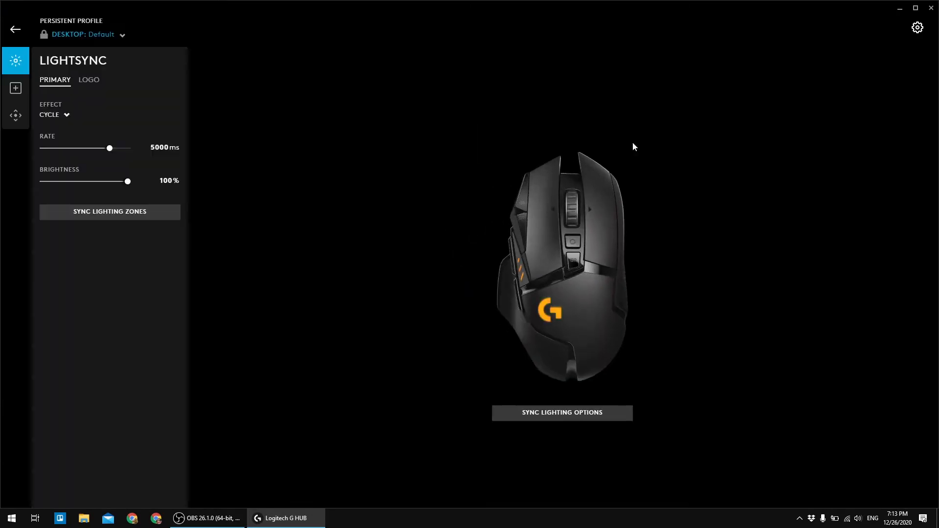
pyautogui.click(918, 27)
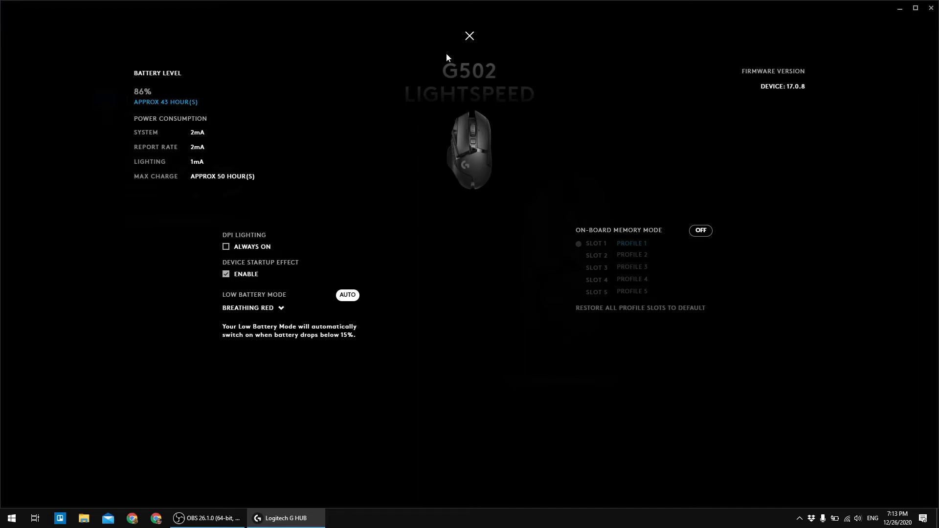
# - Reopen the G502's LIGHTSYNC settings and set the PRIMARY zone effect to OFF
pyautogui.click(470, 36)
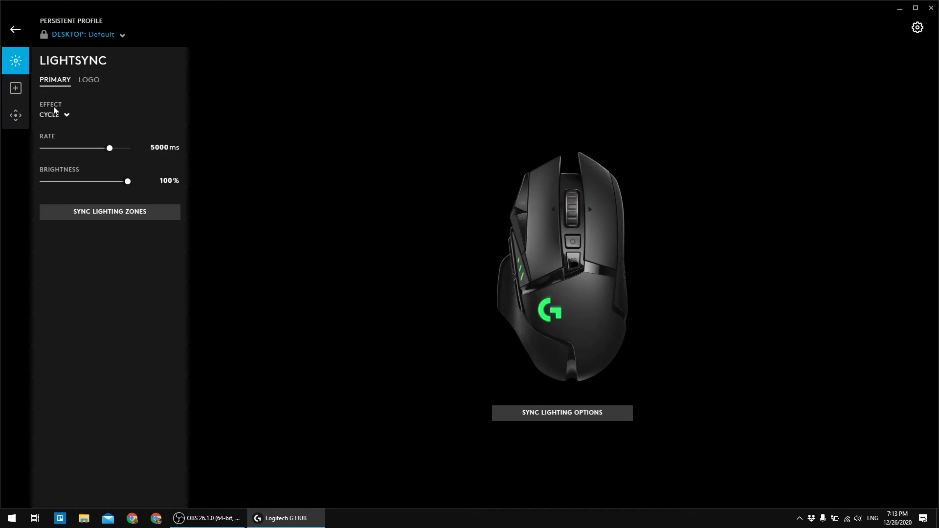
pyautogui.click(15, 29)
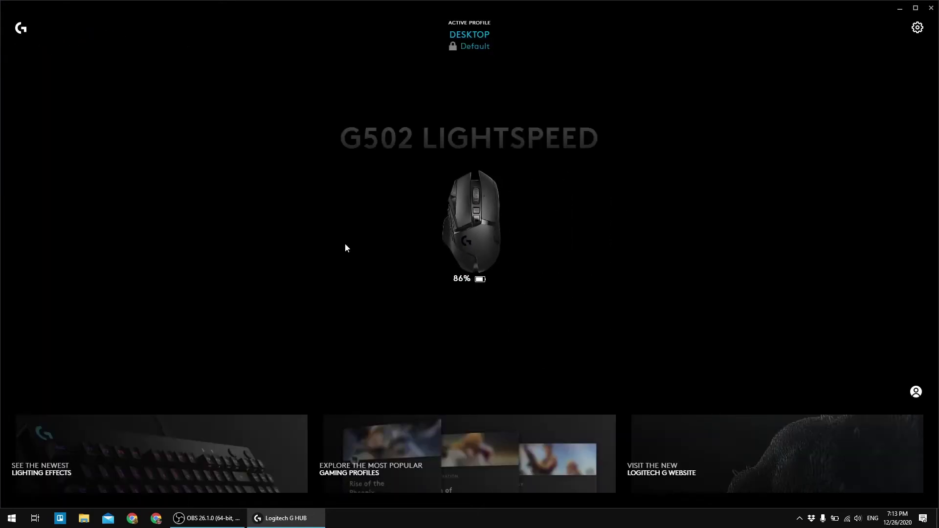
pyautogui.click(473, 226)
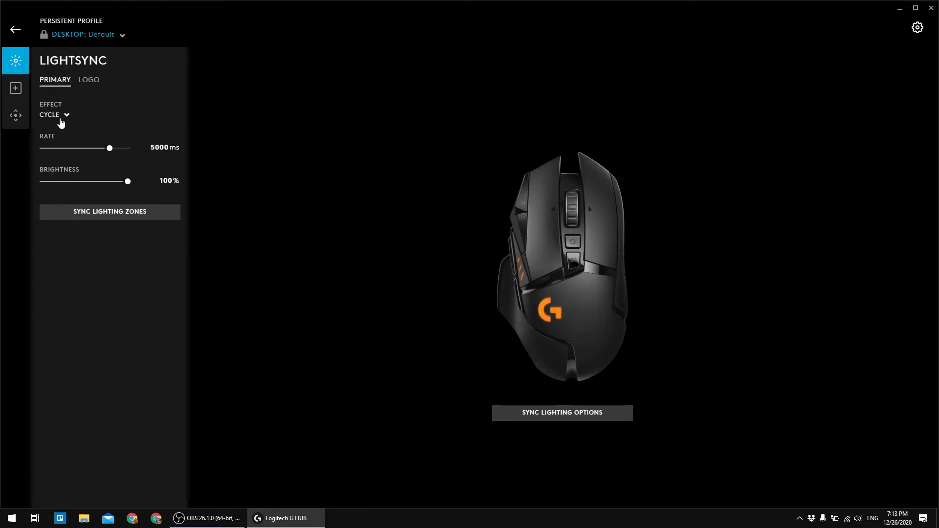
pyautogui.click(65, 116)
pyautogui.click(49, 119)
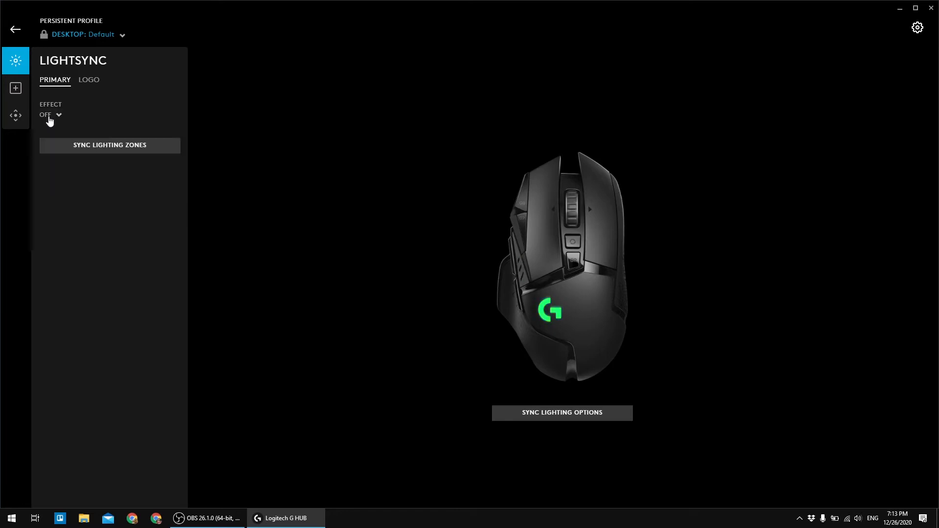
# - Set the LOGO zone lighting effect to OFF as well
pyautogui.click(84, 82)
pyautogui.click(51, 115)
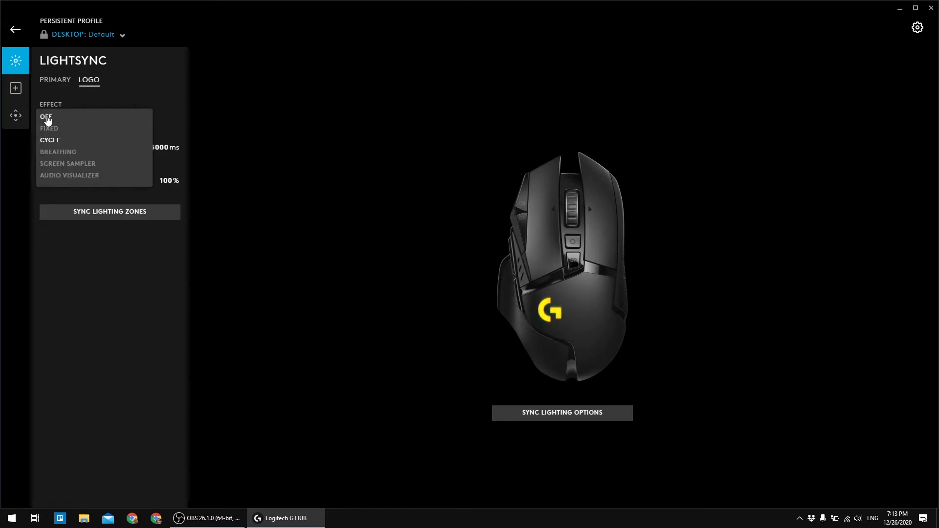
pyautogui.click(49, 120)
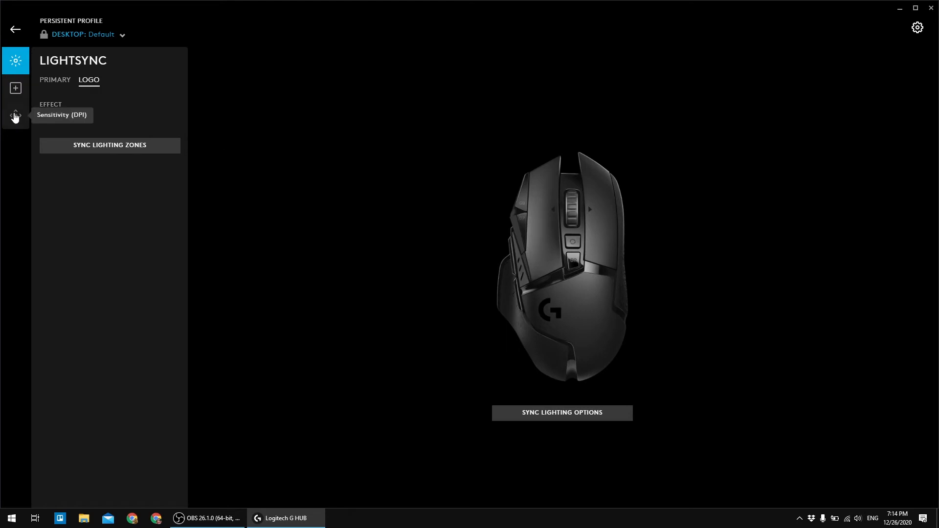
# - Set the G502's report rate to 125 in the Sensitivity (DPI) settings
pyautogui.click(15, 116)
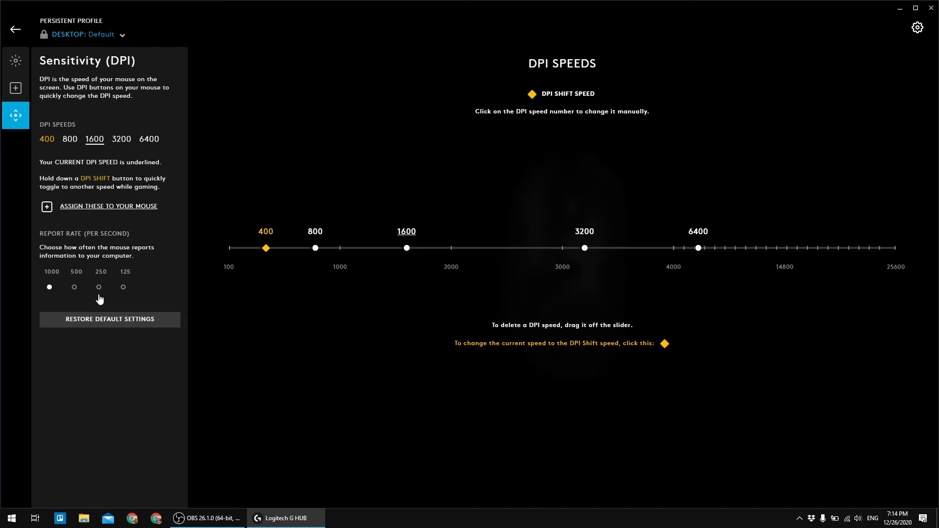
pyautogui.click(123, 287)
# - Reopen the G502's device details, now estimating about 111 hours max charge
pyautogui.click(16, 31)
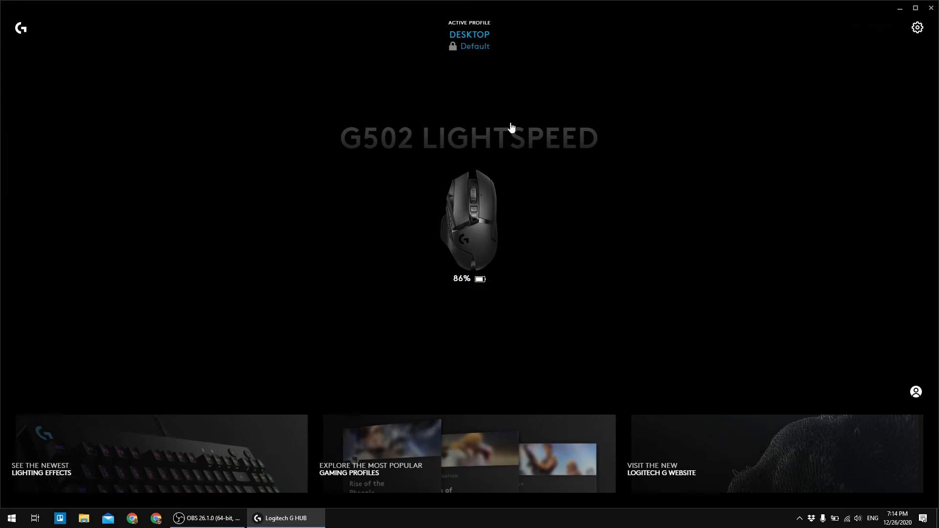
pyautogui.click(469, 220)
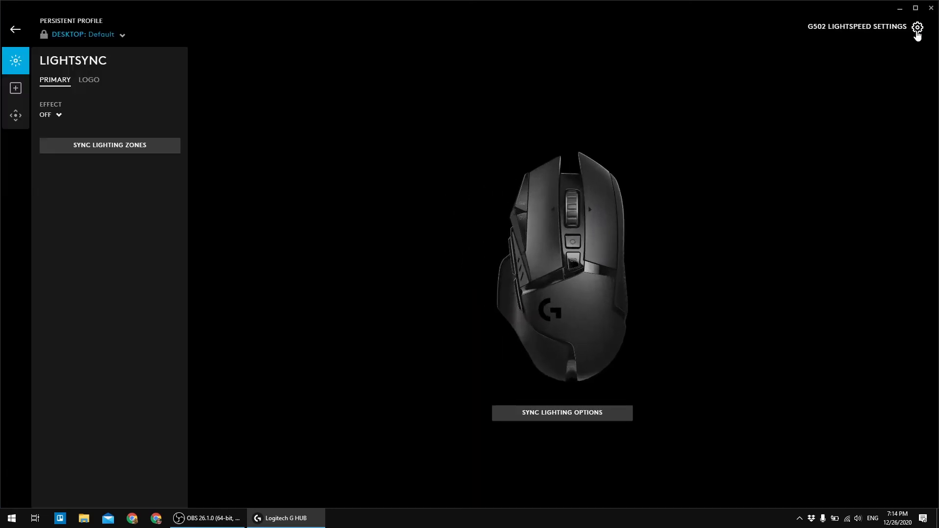
pyautogui.click(917, 27)
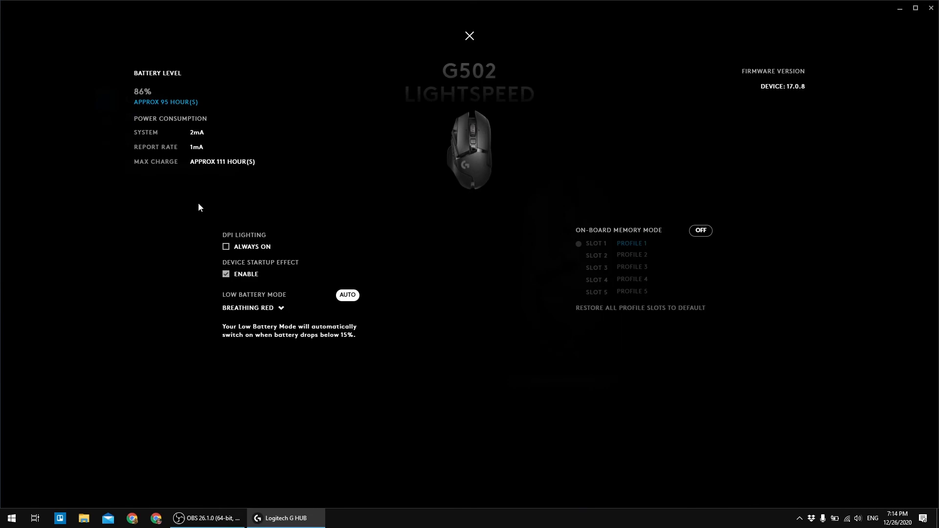